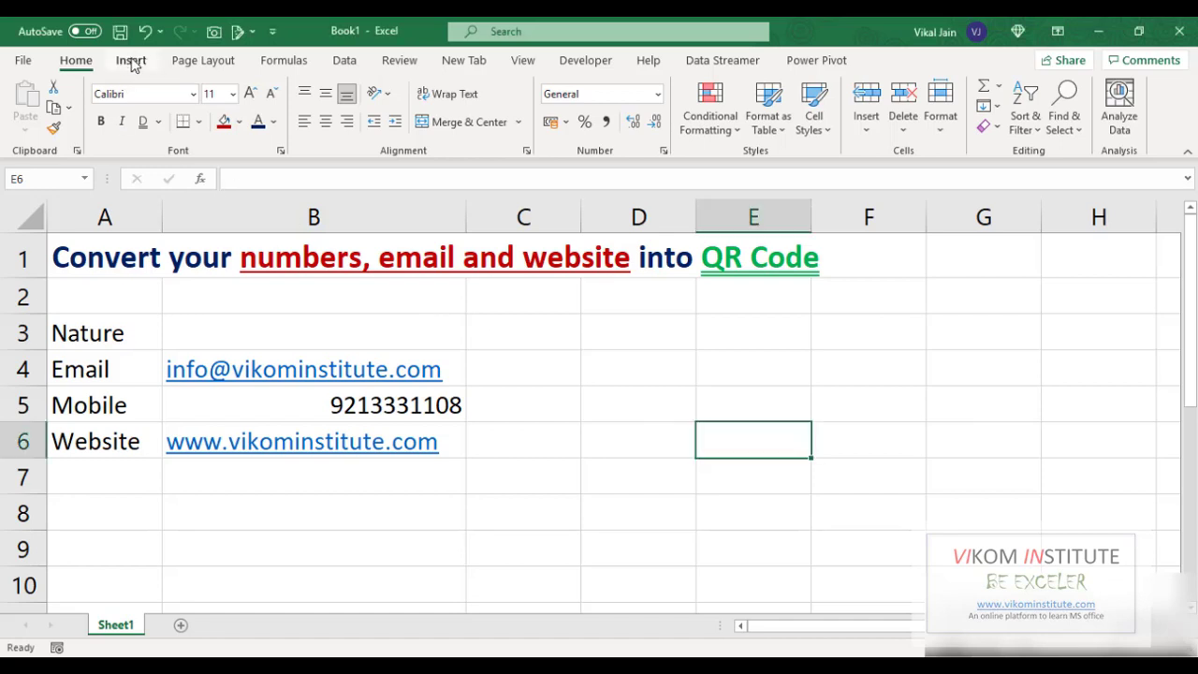
Search the Office Add-ins store for 'qr' and add QR4Office from My Add-ins
{"action": "left_click", "coordinate": [134, 62]}
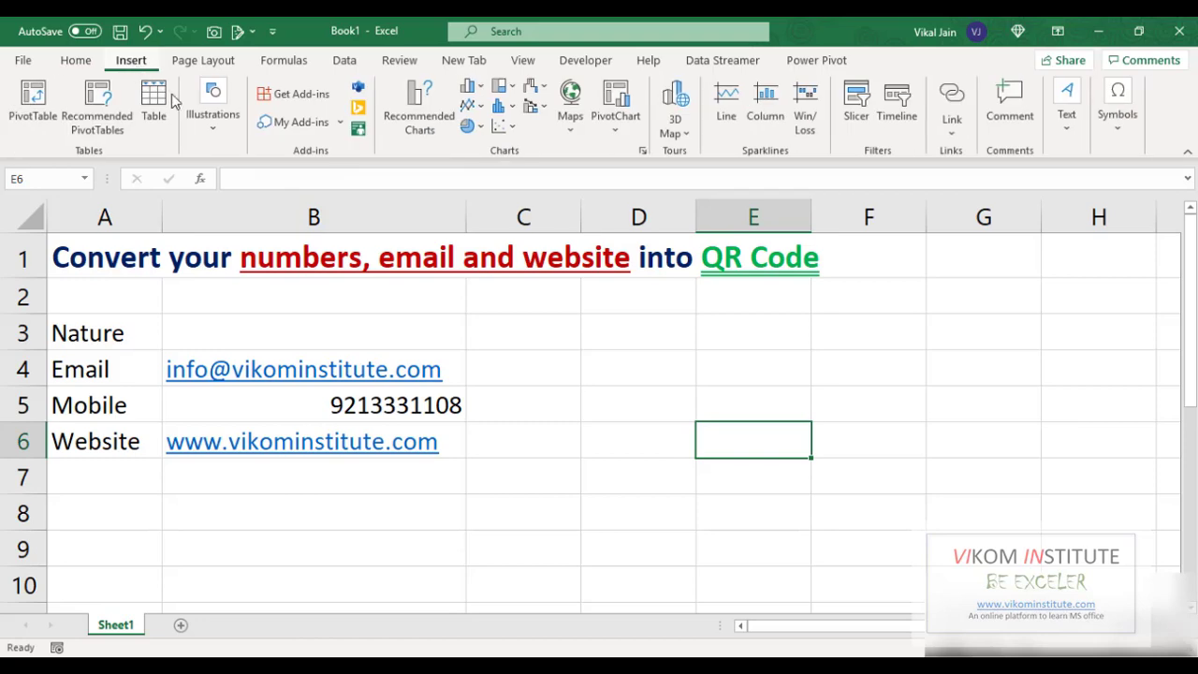
{"action": "left_click", "coordinate": [282, 101]}
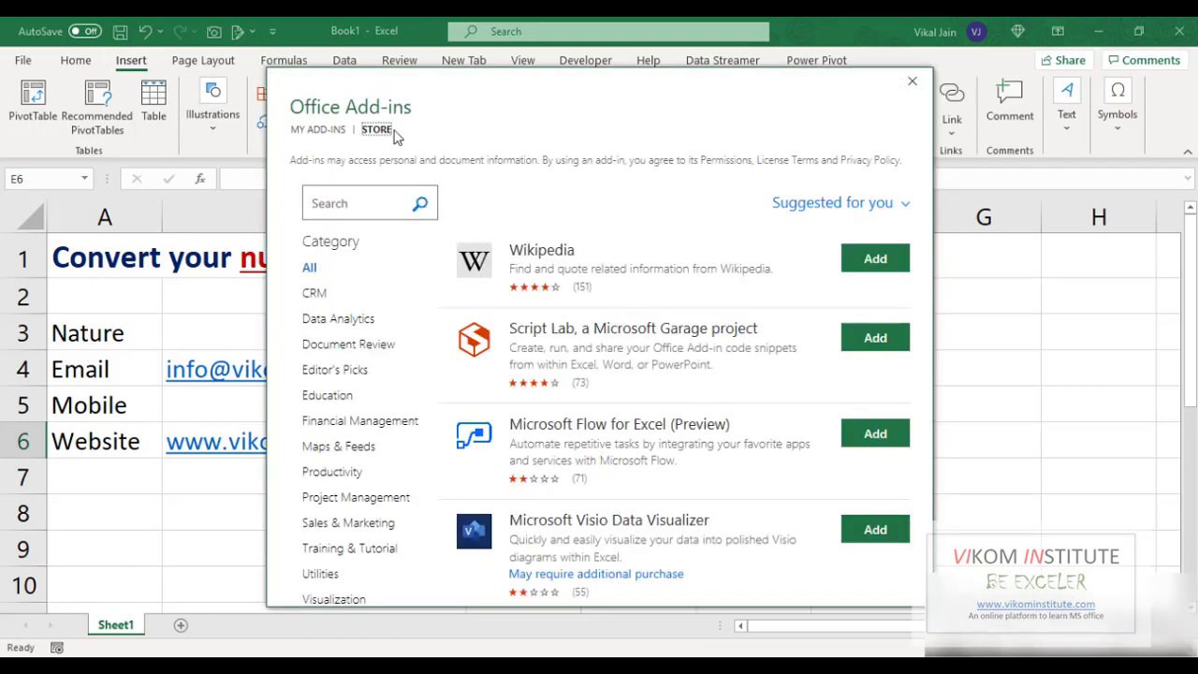
{"action": "left_click", "coordinate": [345, 207]}
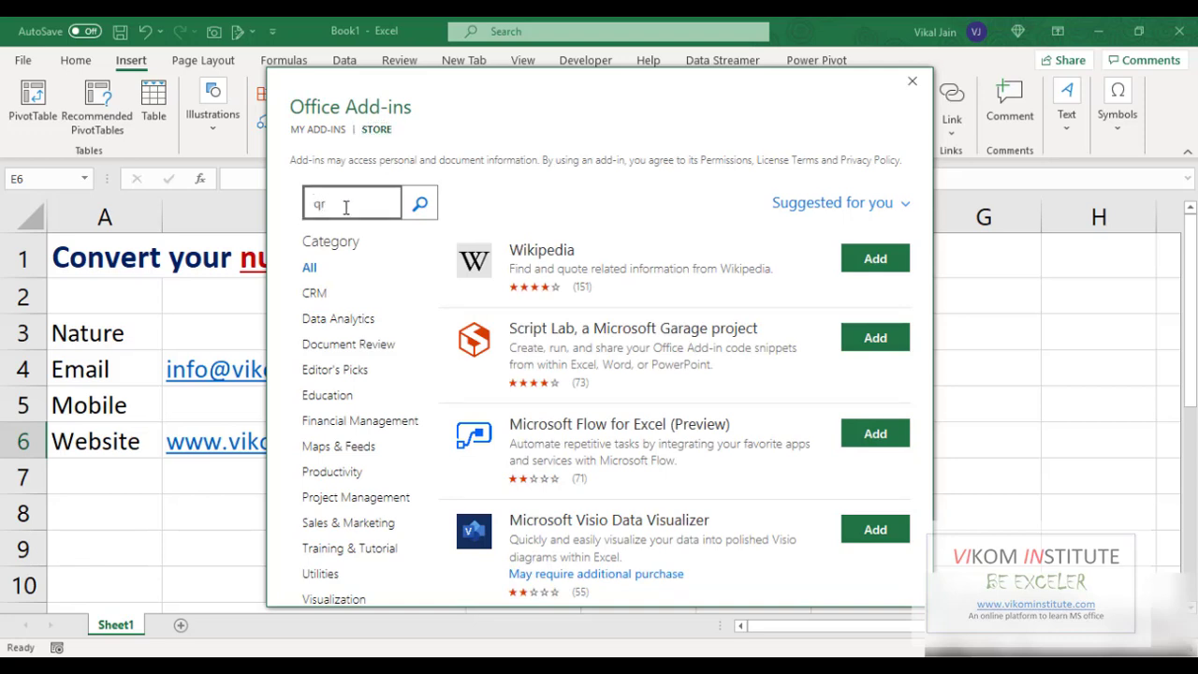
{"action": "left_click", "coordinate": [418, 204]}
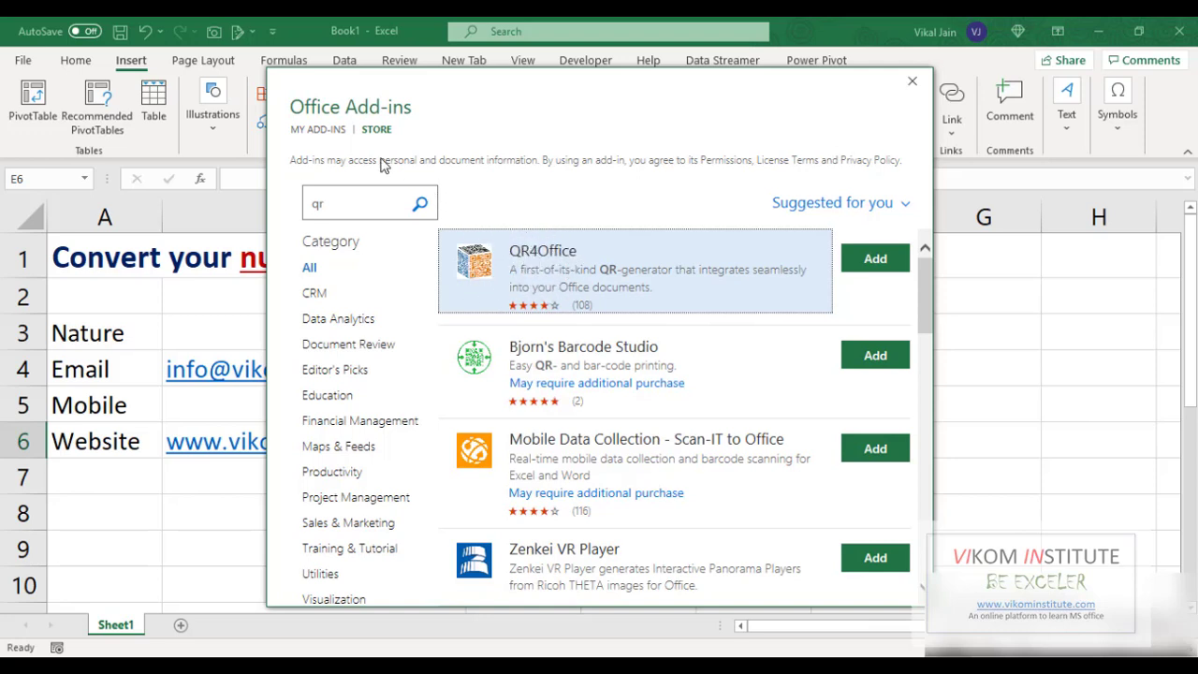
{"action": "left_click", "coordinate": [318, 129]}
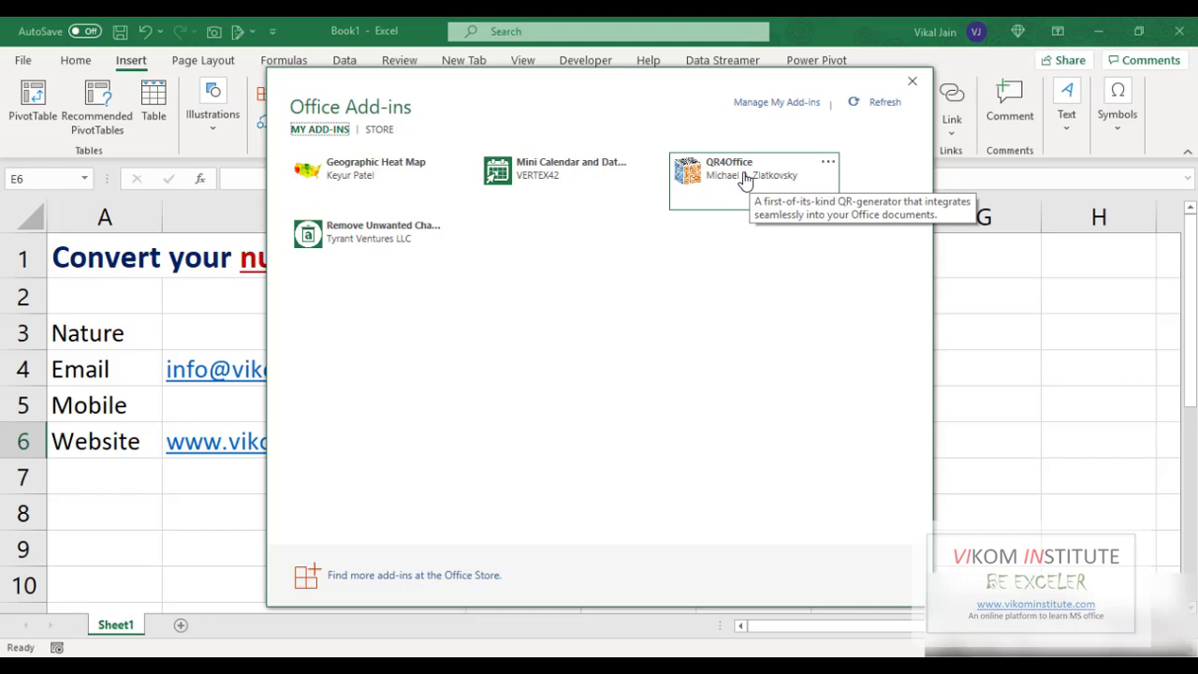
{"action": "left_click", "coordinate": [745, 180]}
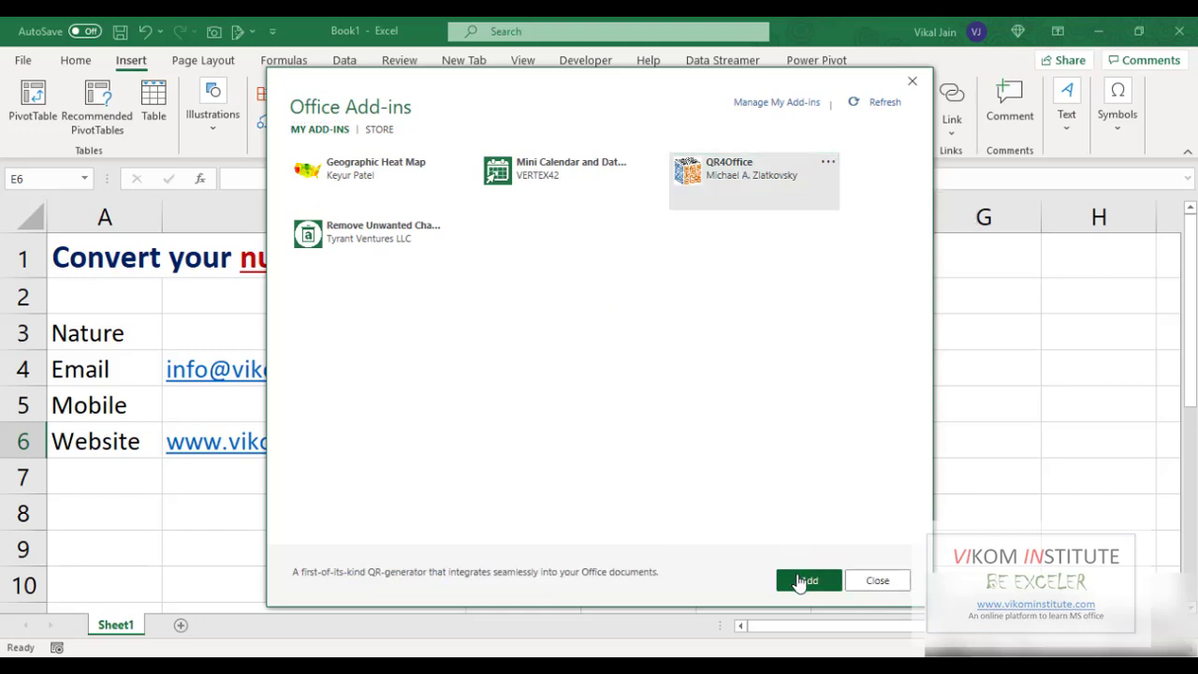
{"action": "left_click", "coordinate": [802, 580]}
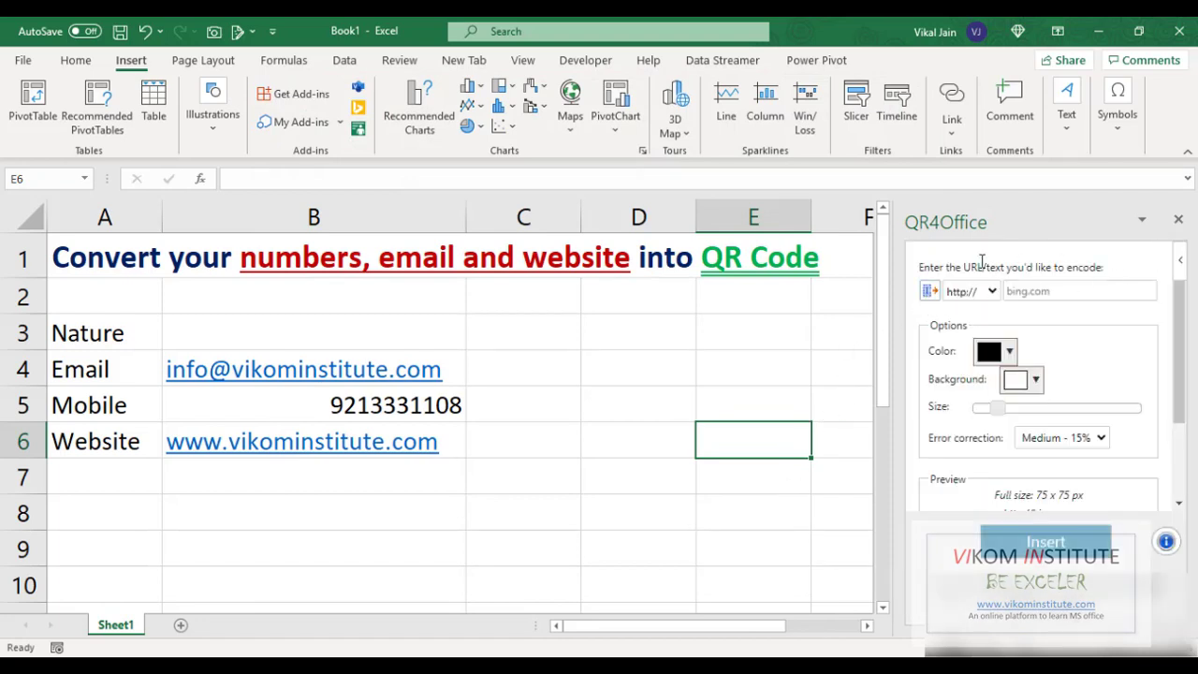
{"action": "left_click", "coordinate": [993, 291]}
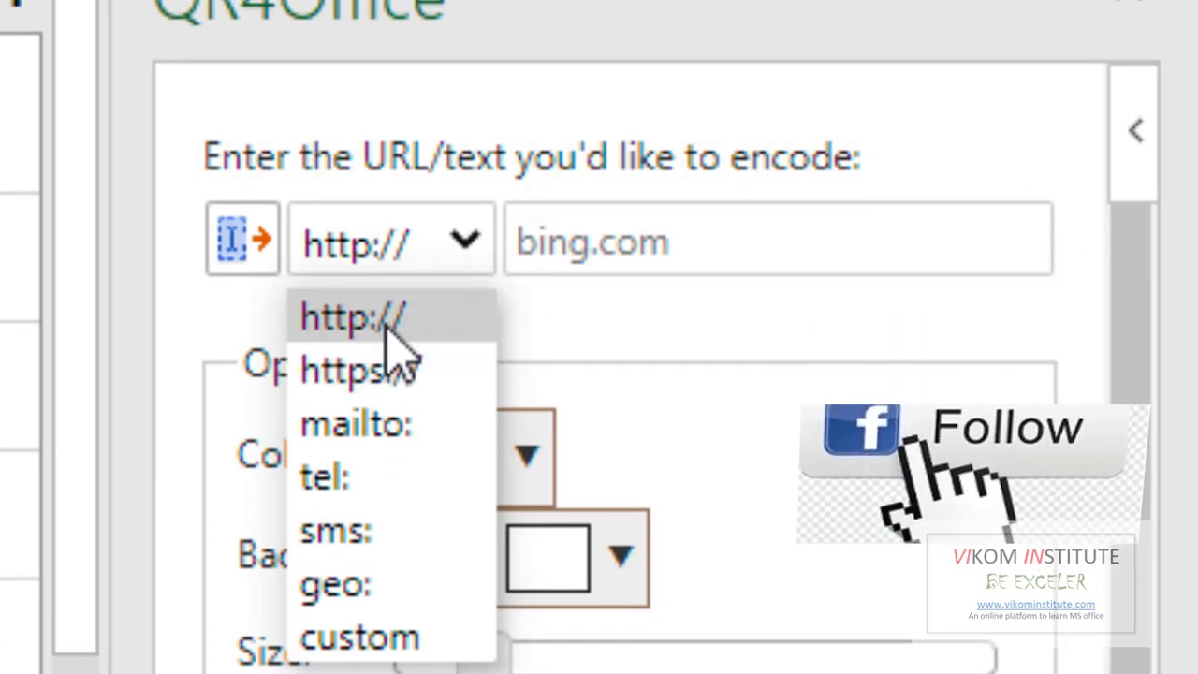
{"action": "left_click", "coordinate": [386, 328]}
{"action": "left_click", "coordinate": [475, 456]}
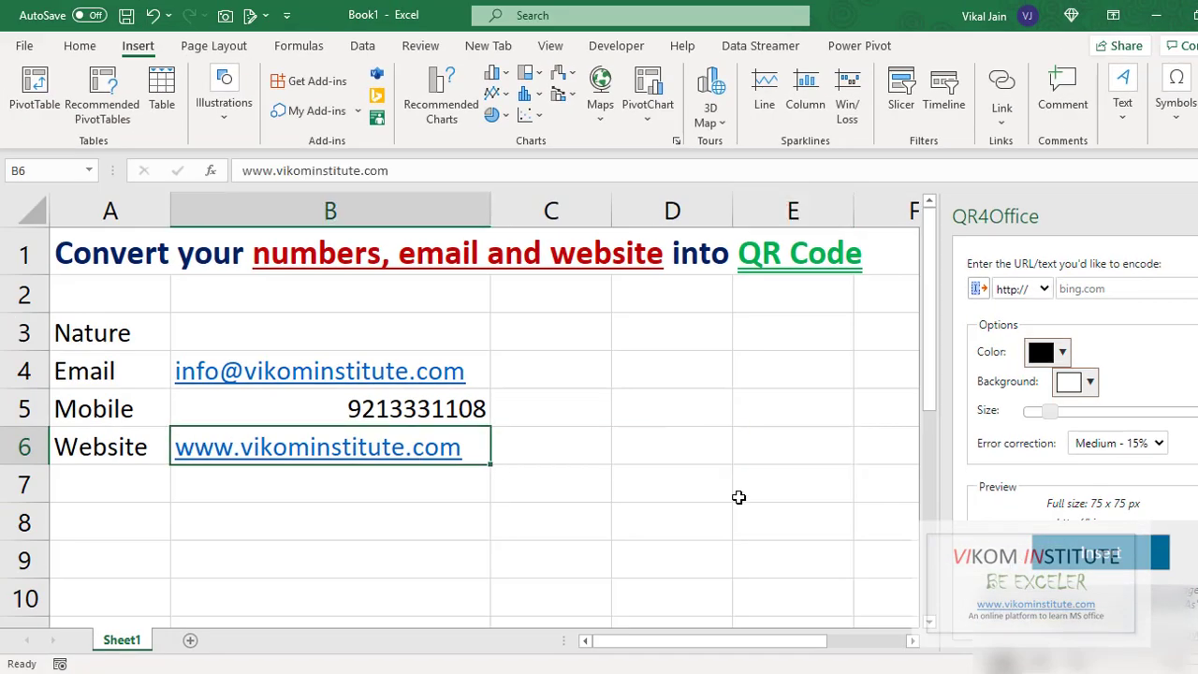
{"action": "key", "text": "F2"}
{"action": "key", "text": "shift+Home"}
{"action": "key", "text": "ctrl+c"}
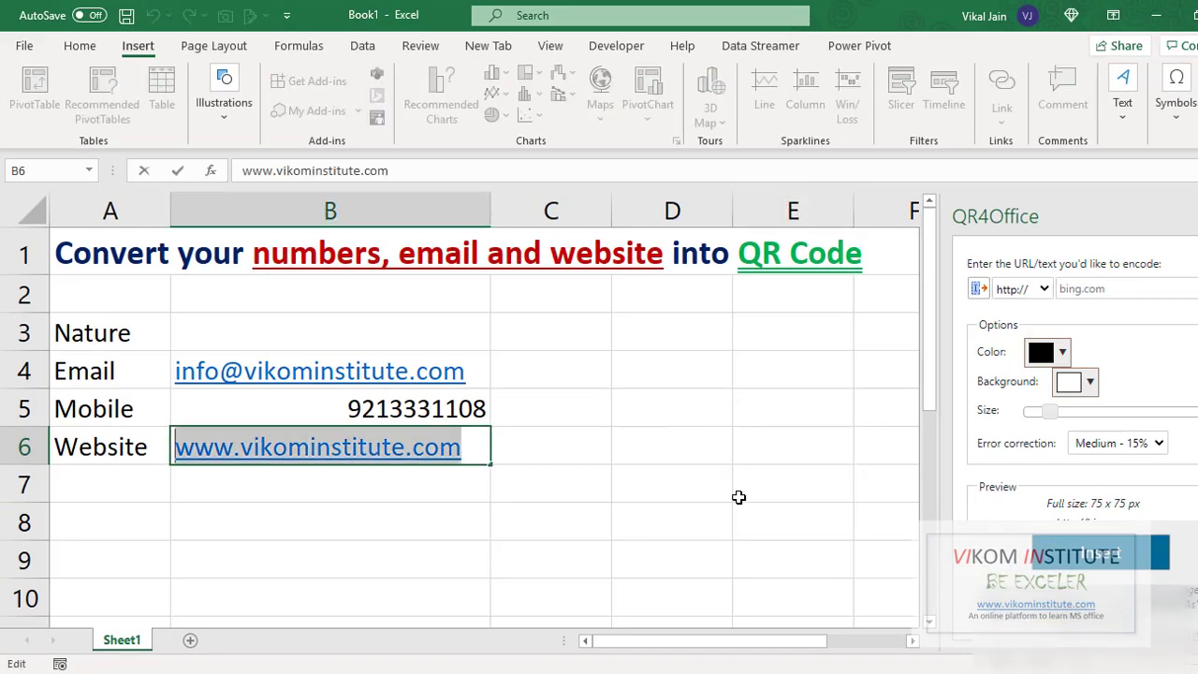
{"action": "key", "text": "Escape"}
{"action": "left_click", "coordinate": [1080, 288]}
{"action": "key", "text": "ctrl+v"}
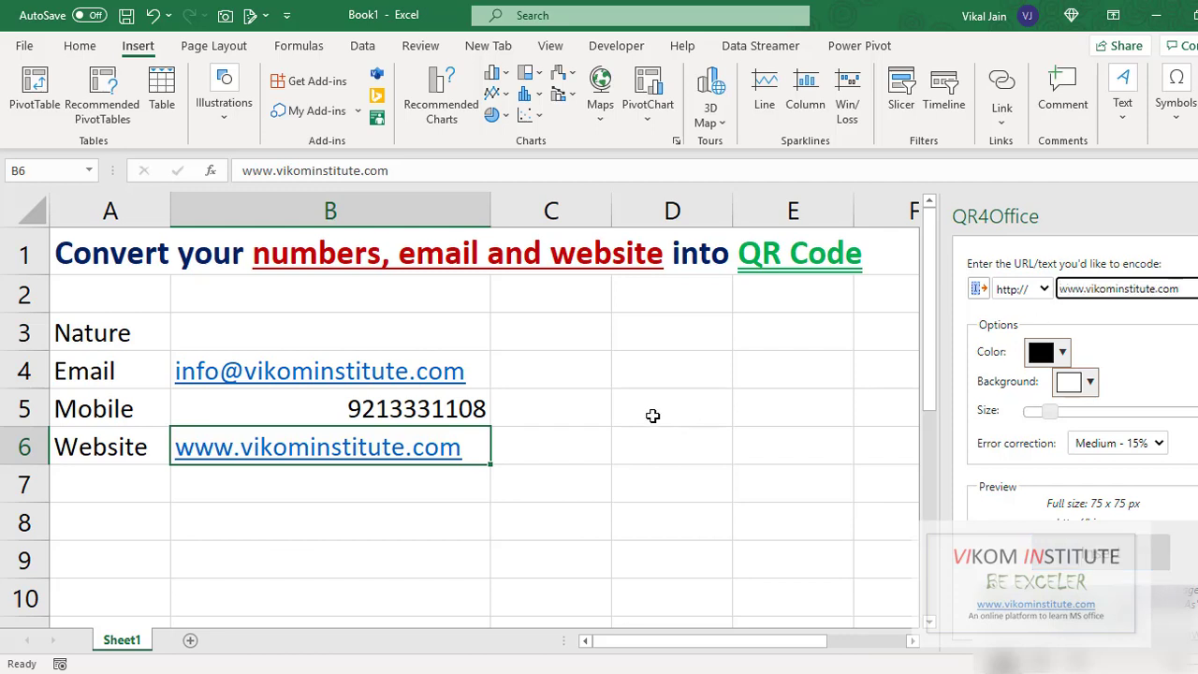
Insert the website QR code at C6 and nudge it slightly lower
{"action": "left_click", "coordinate": [580, 456]}
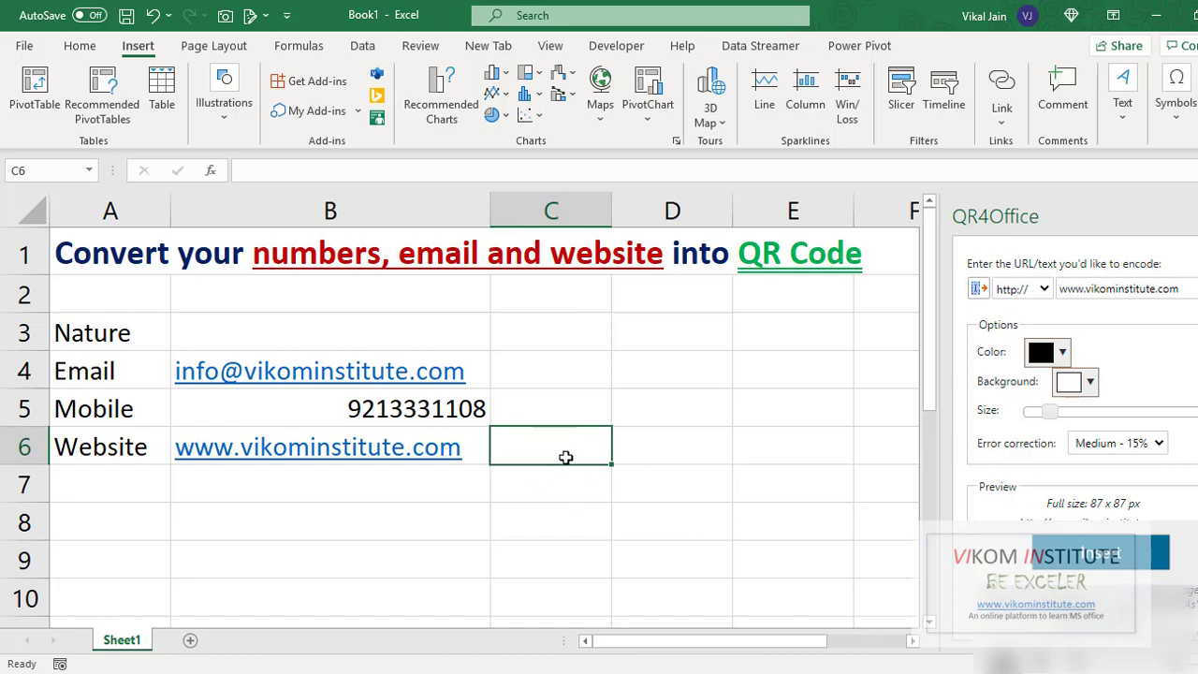
{"action": "left_click", "coordinate": [1088, 556]}
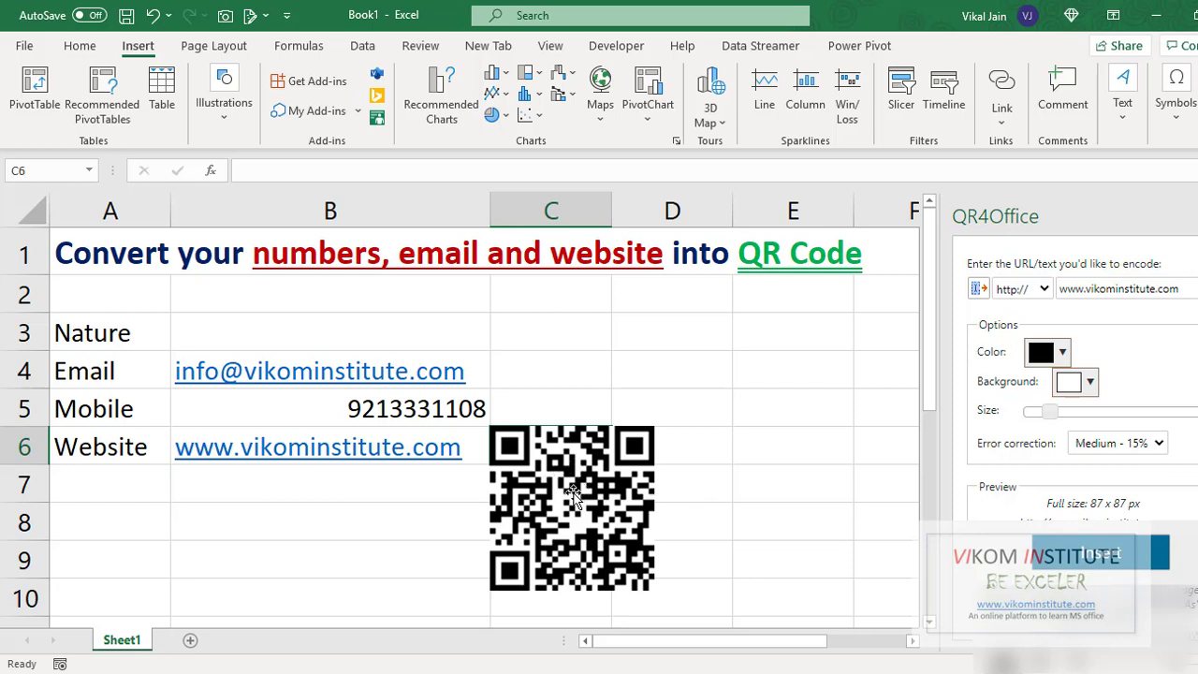
{"action": "left_click_drag", "start_coordinate": [582, 487], "coordinate": [582, 498]}
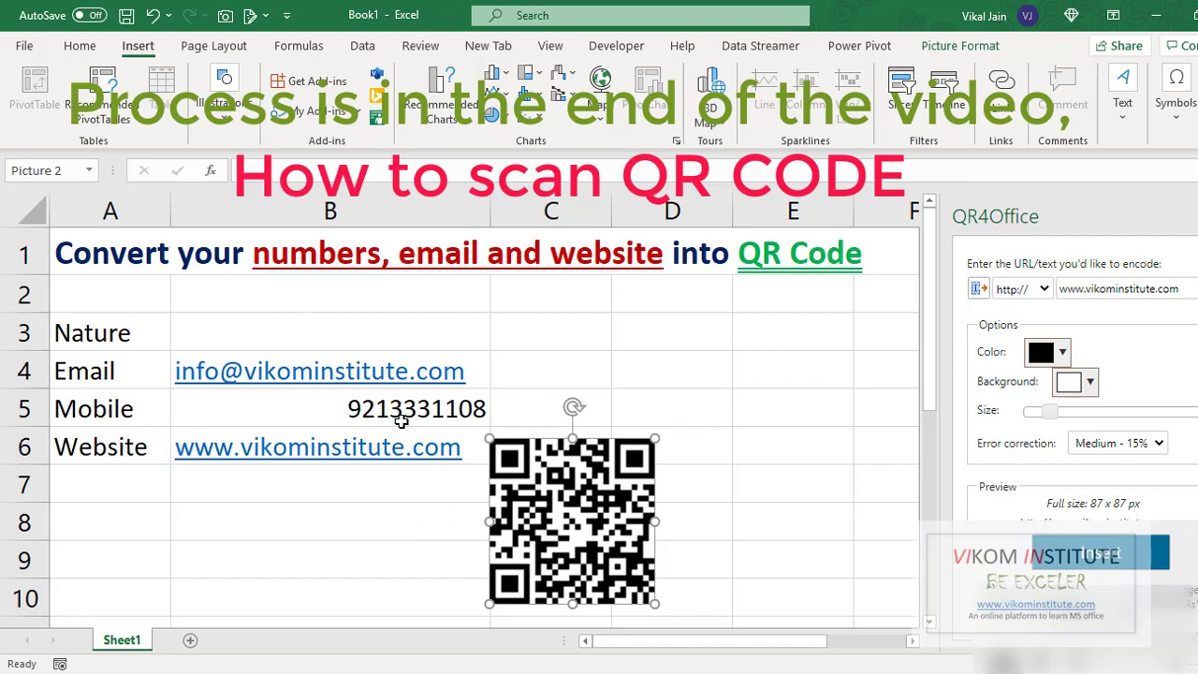
Switch QR4Office to the sms: prefix and replace the website text with the mobile number
{"action": "left_click", "coordinate": [778, 540]}
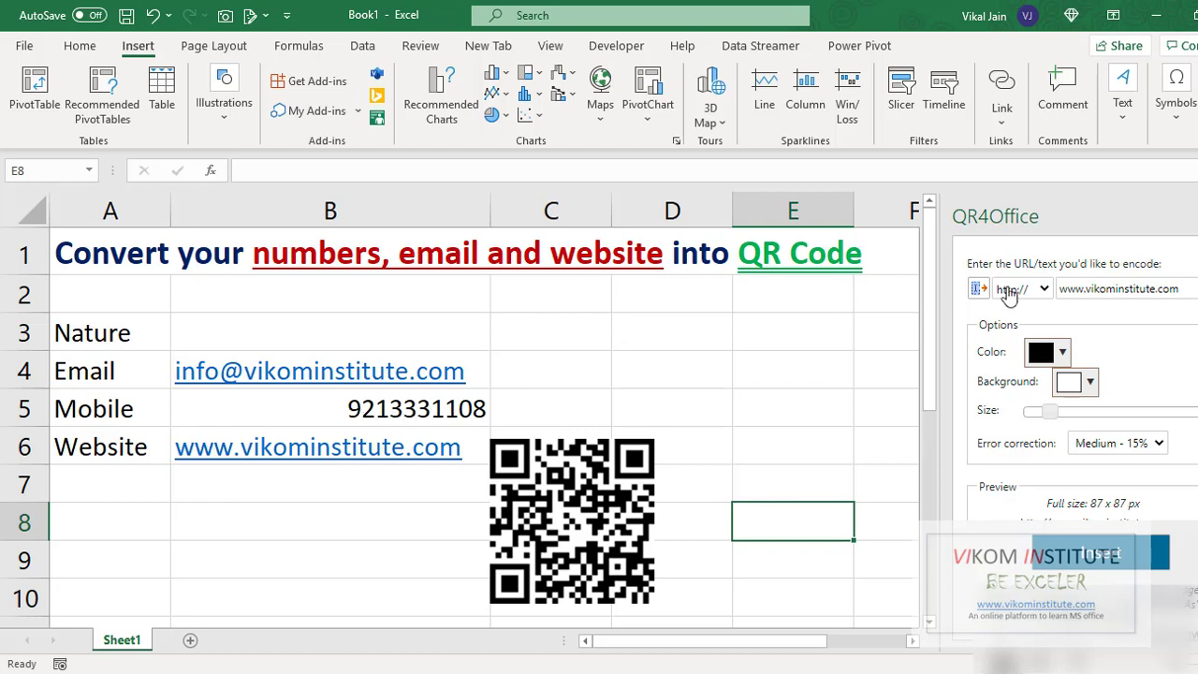
{"action": "left_click", "coordinate": [1045, 290]}
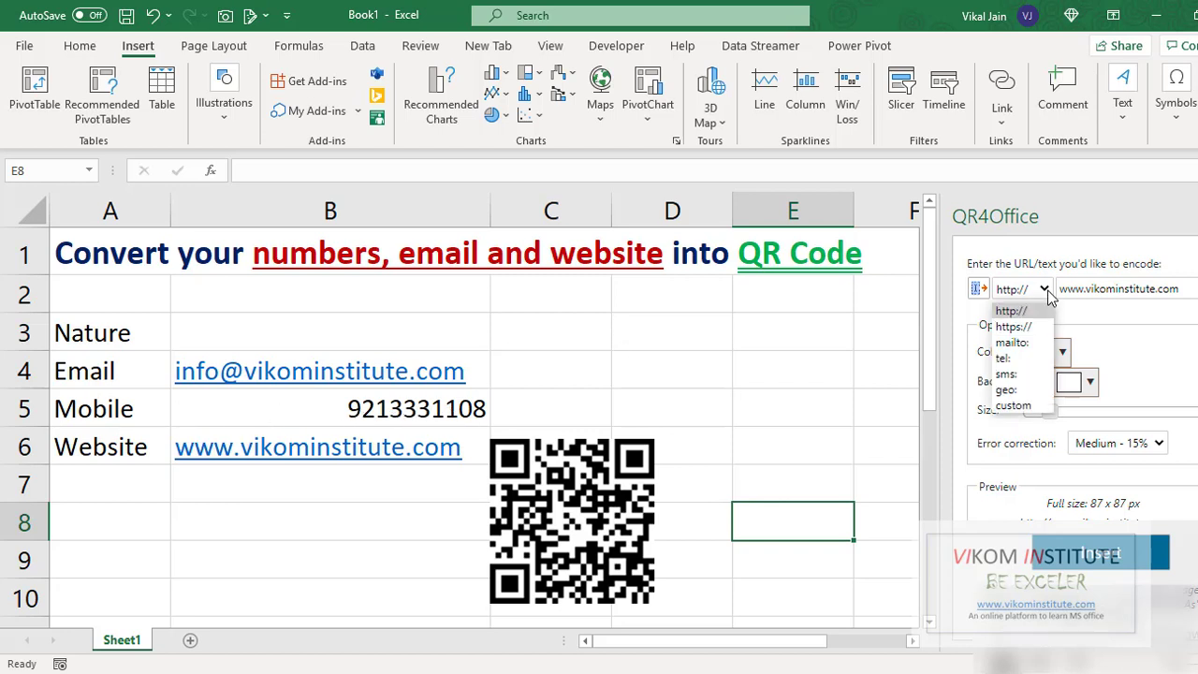
{"action": "left_click", "coordinate": [1027, 379]}
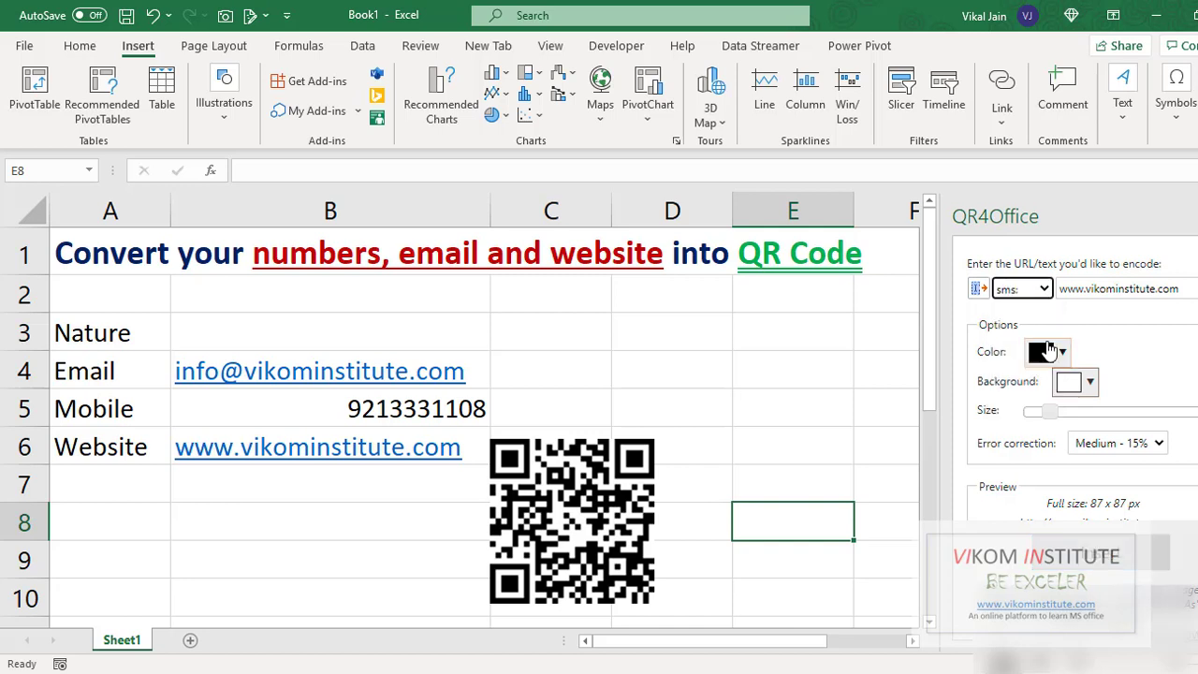
{"action": "left_click_drag", "start_coordinate": [1184, 290], "coordinate": [1041, 285]}
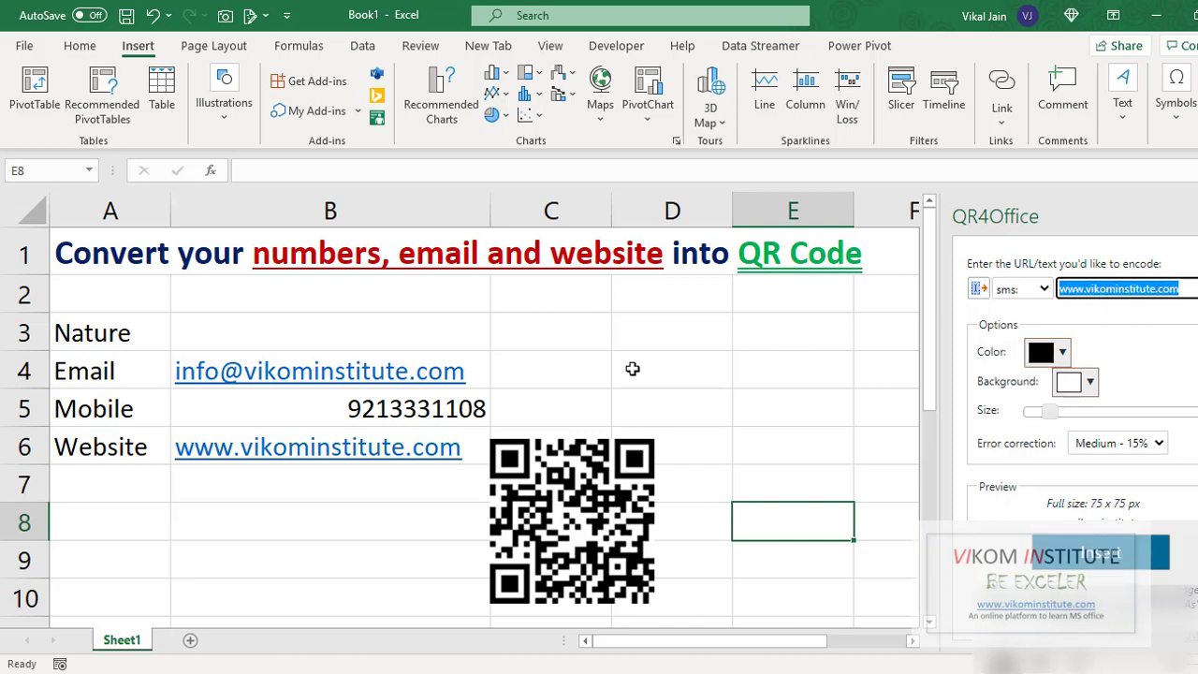
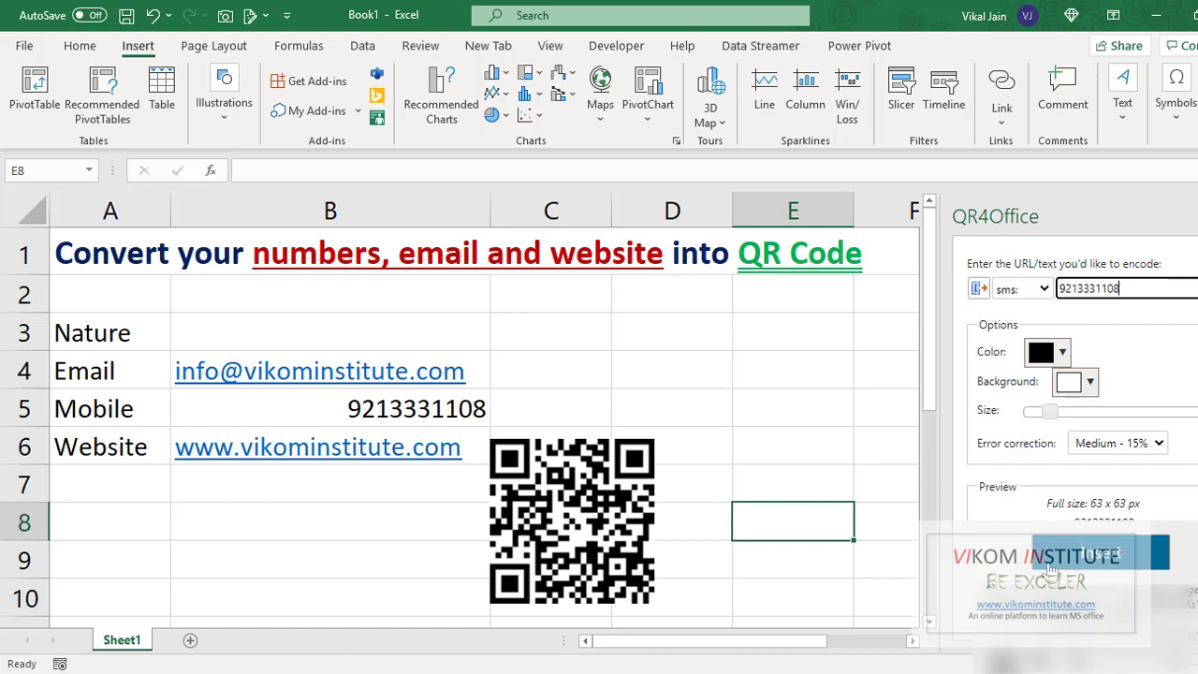
Insert the SMS QR code and move it beside the first code, around D5
{"action": "left_click", "coordinate": [1093, 556]}
{"action": "left_click_drag", "start_coordinate": [797, 558], "coordinate": [739, 458]}
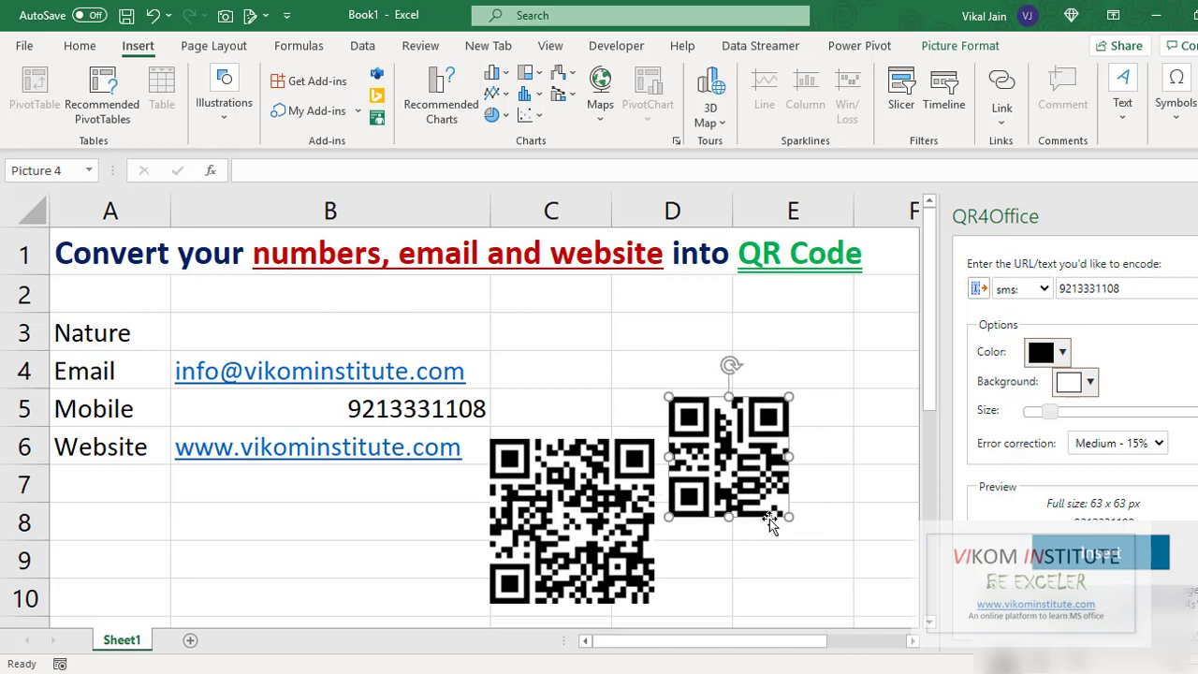
{"action": "left_click", "coordinate": [632, 412]}
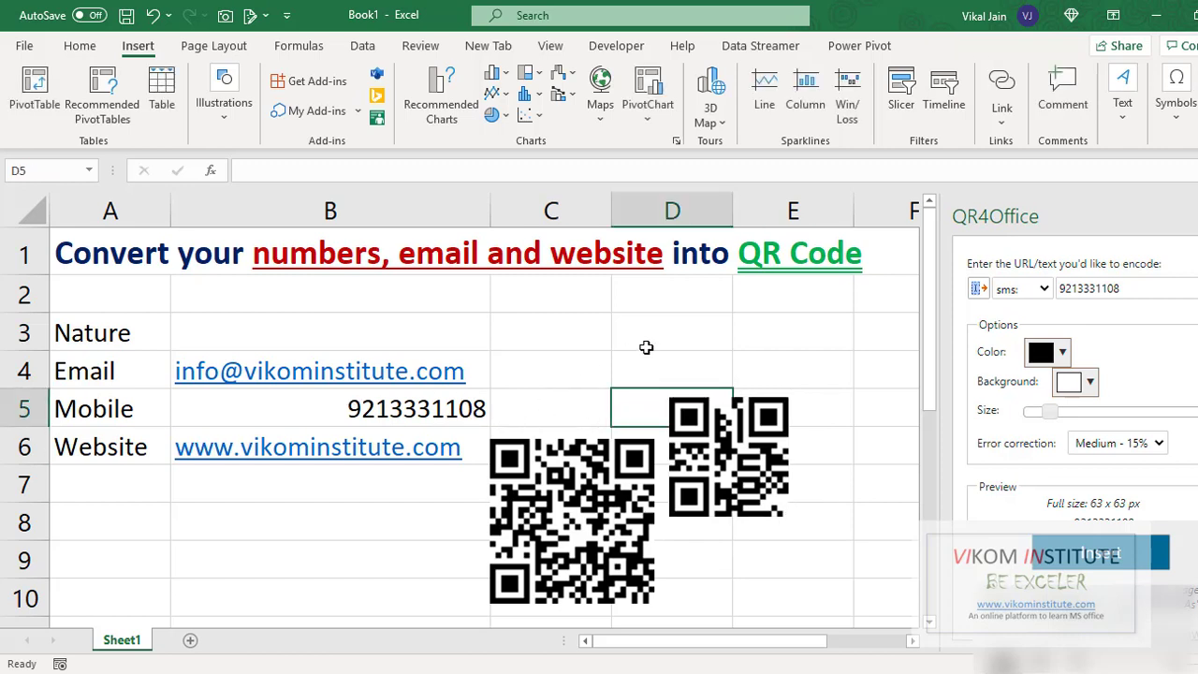
Switch to the mailto: prefix and replace the phone number with the institute's email address
{"action": "left_click", "coordinate": [1032, 291]}
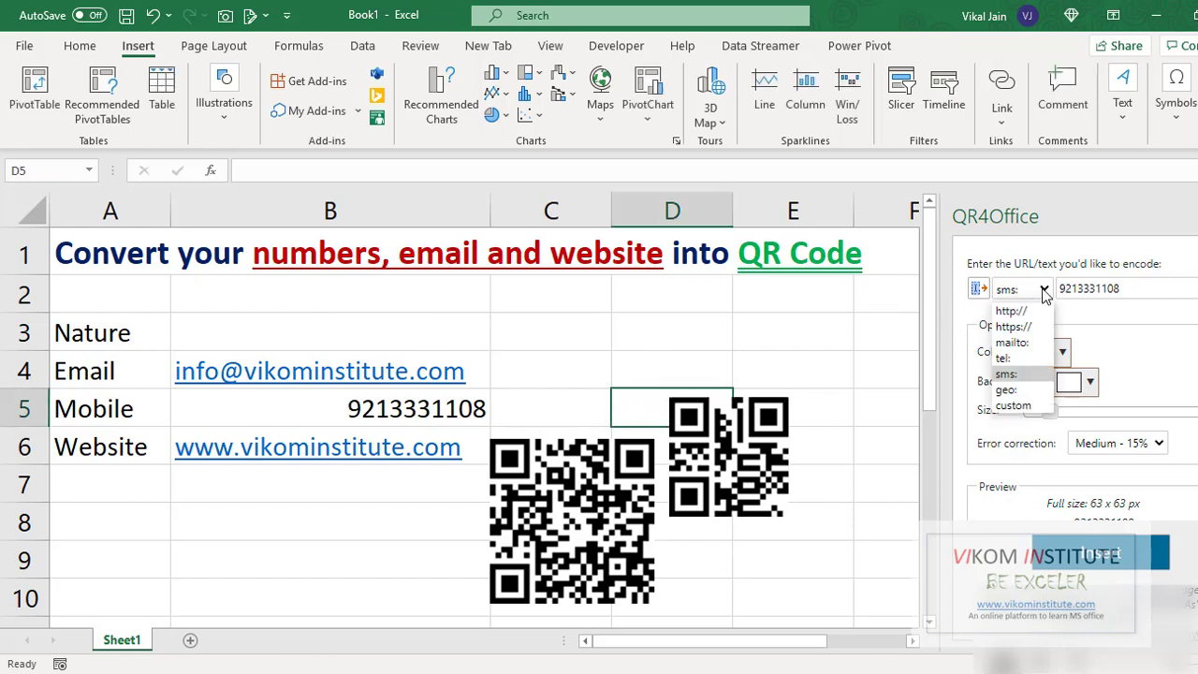
{"action": "left_click", "coordinate": [1019, 342]}
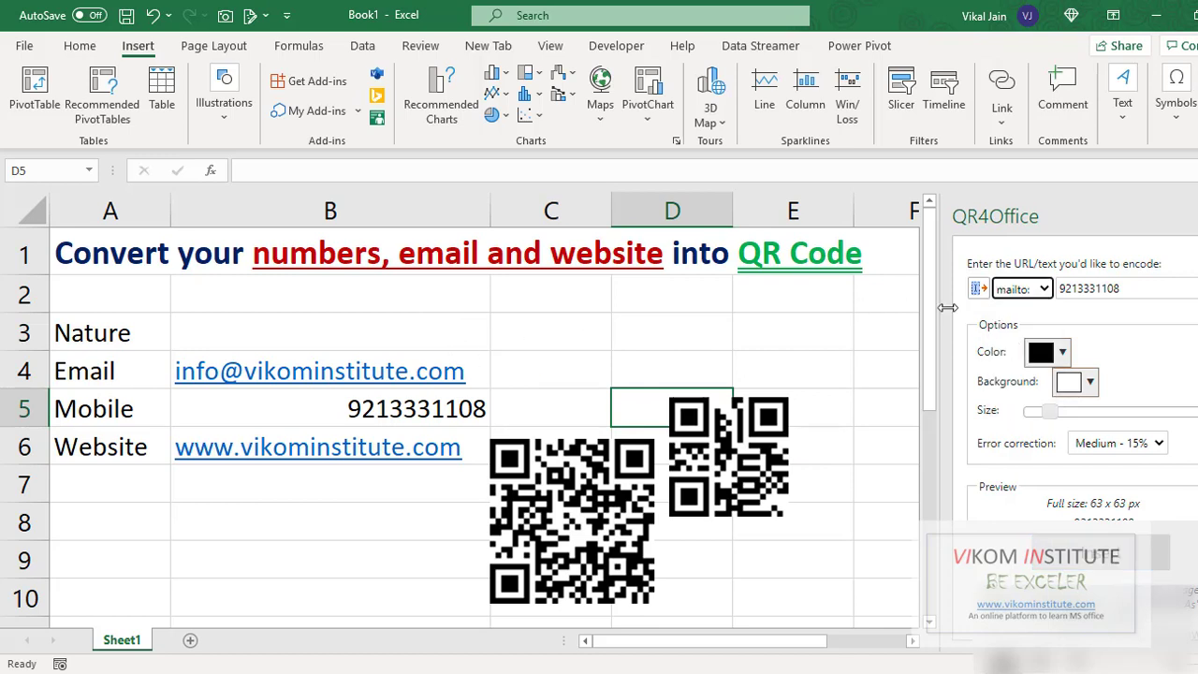
{"action": "left_click_drag", "start_coordinate": [1128, 294], "coordinate": [1036, 297]}
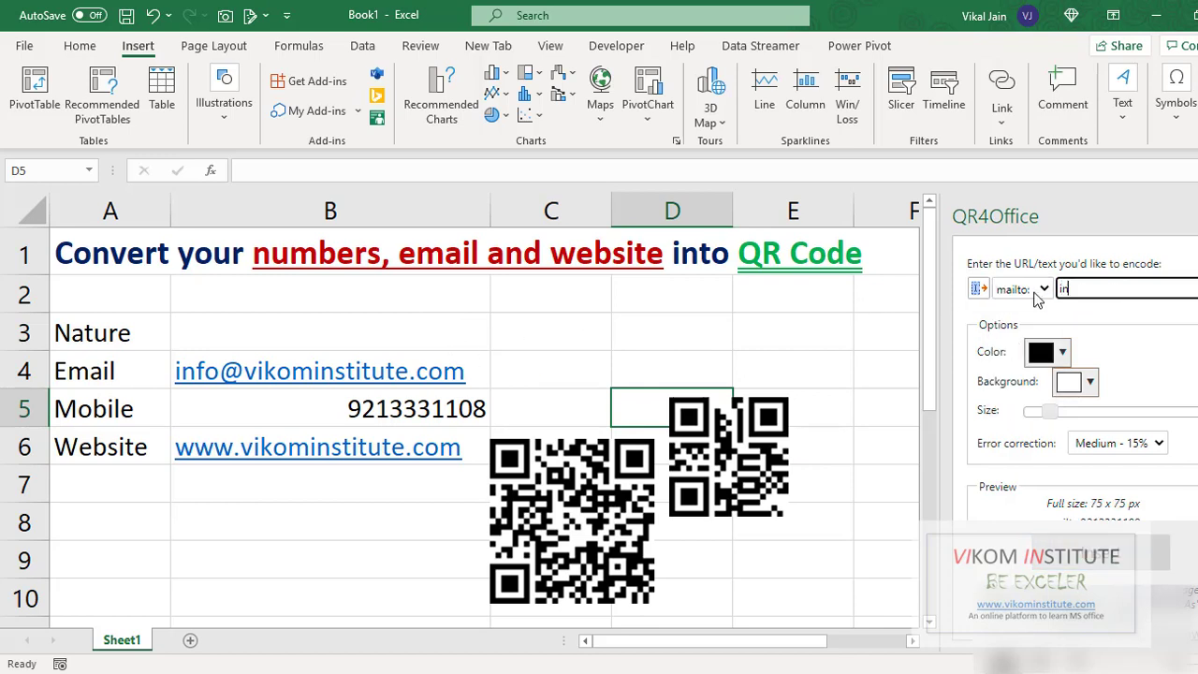
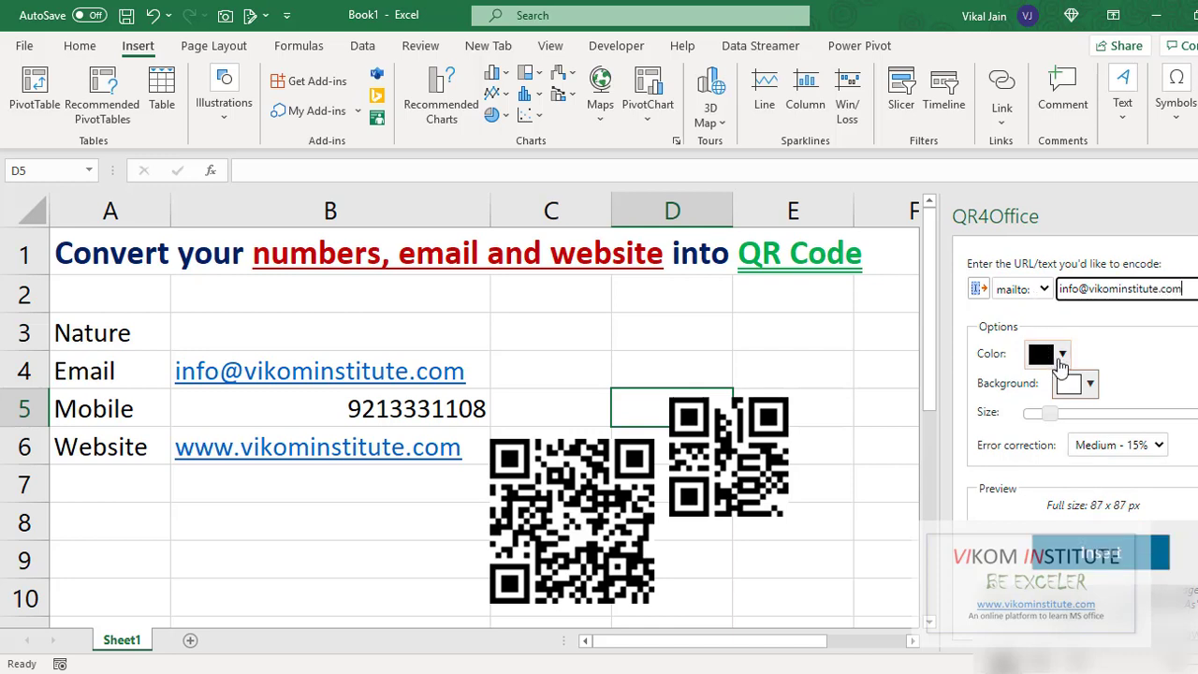
Make the code dark red, insert it, and place it under the website entry in B6
{"action": "left_click", "coordinate": [1055, 356]}
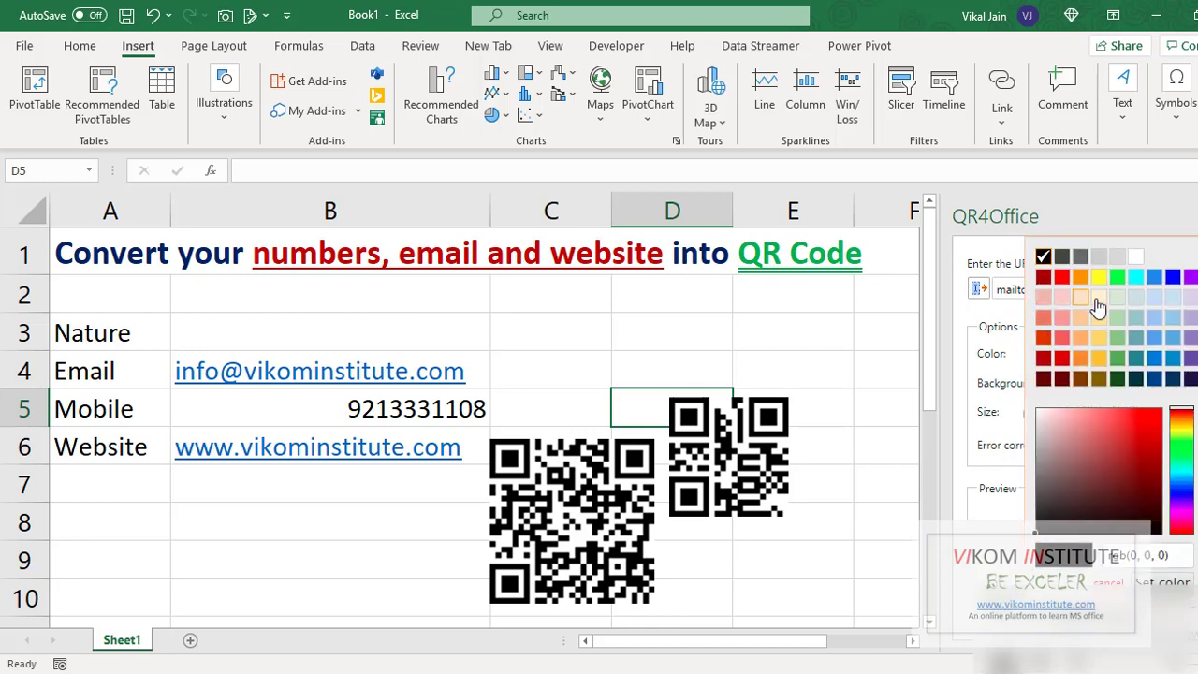
{"action": "left_click", "coordinate": [1043, 278]}
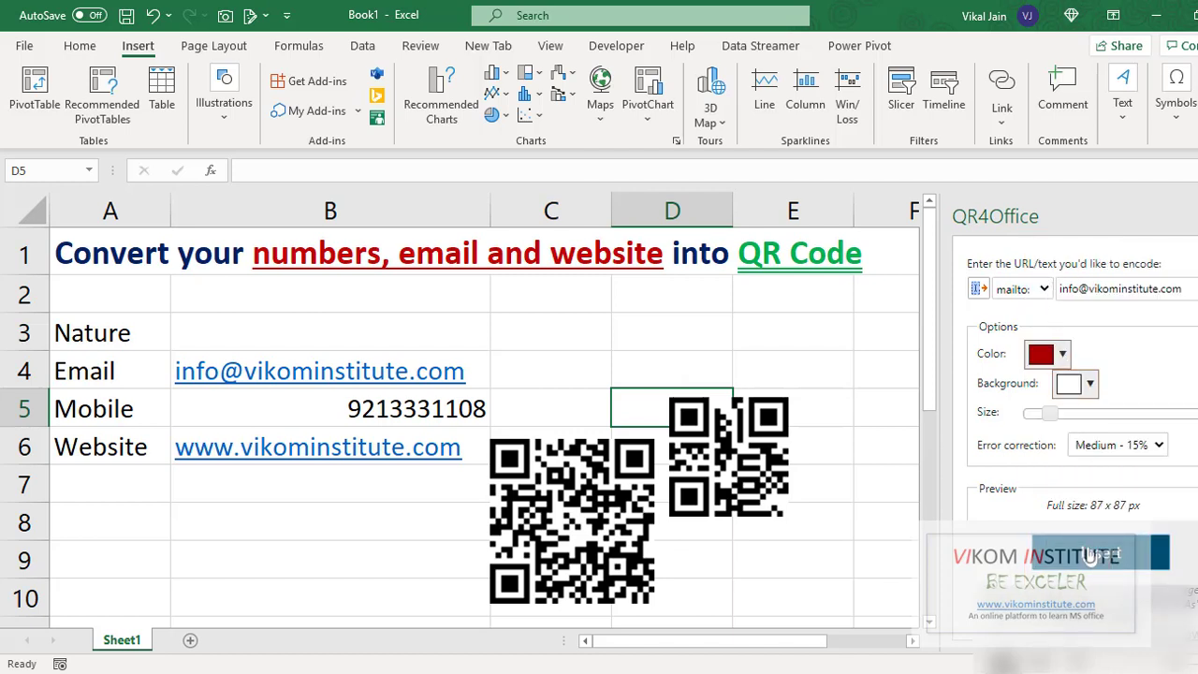
{"action": "left_click", "coordinate": [1093, 554]}
{"action": "left_click_drag", "start_coordinate": [559, 420], "coordinate": [254, 544]}
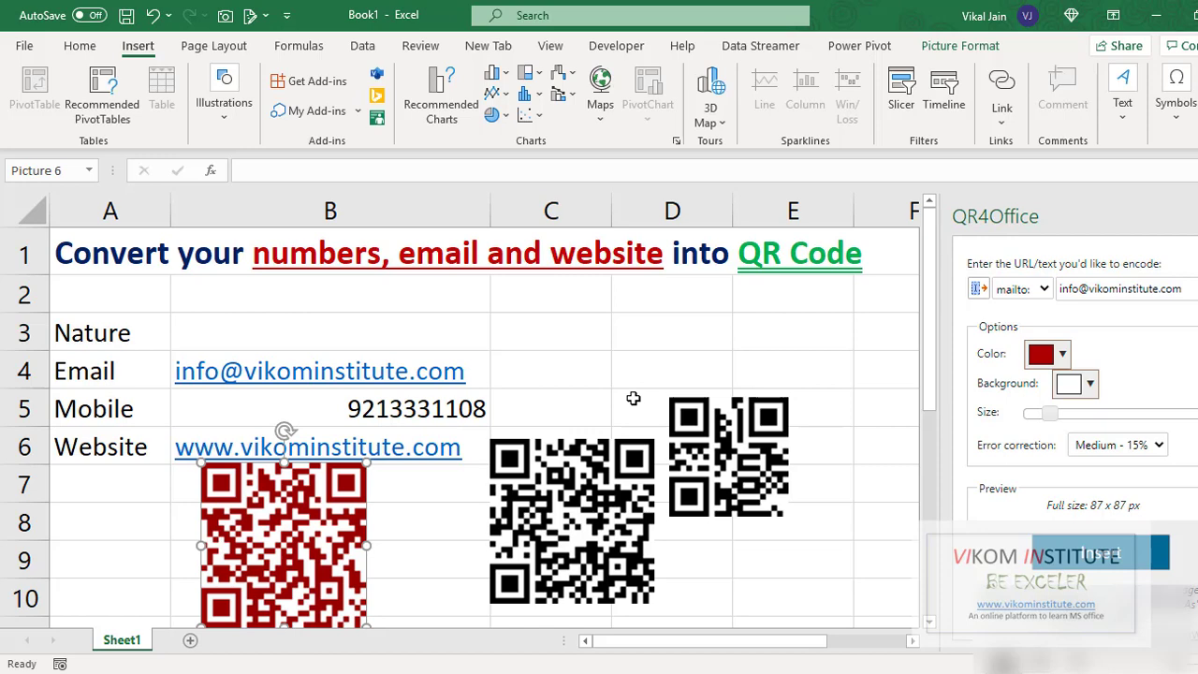
{"action": "left_click", "coordinate": [679, 365]}
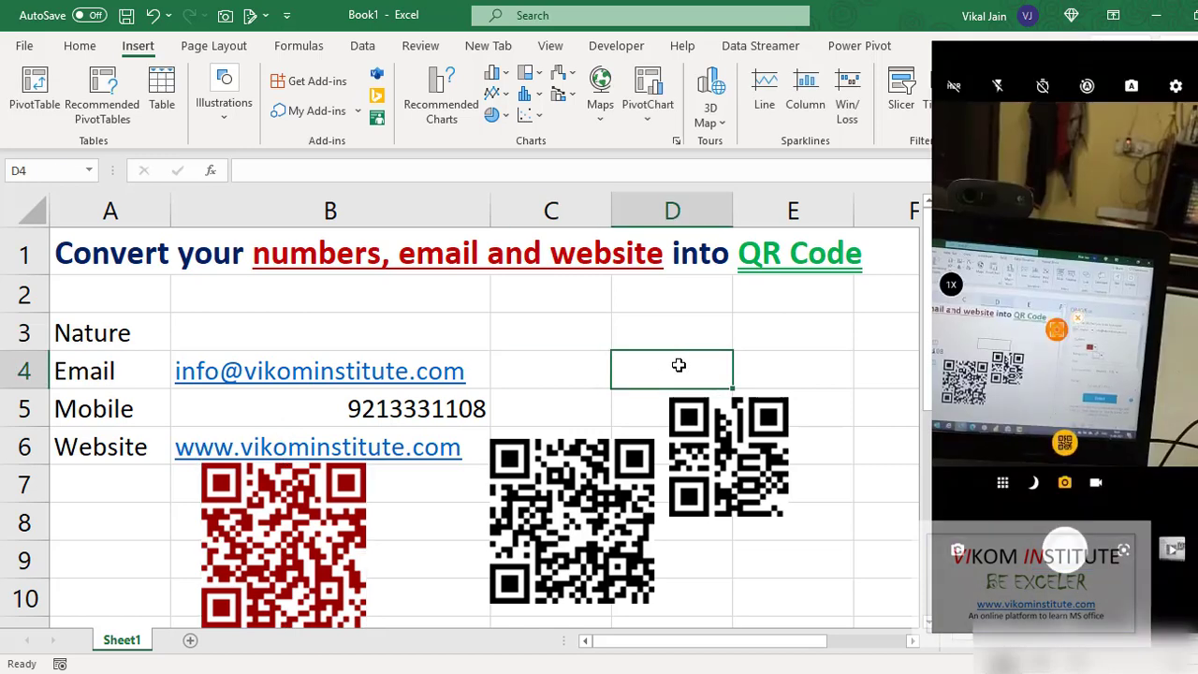